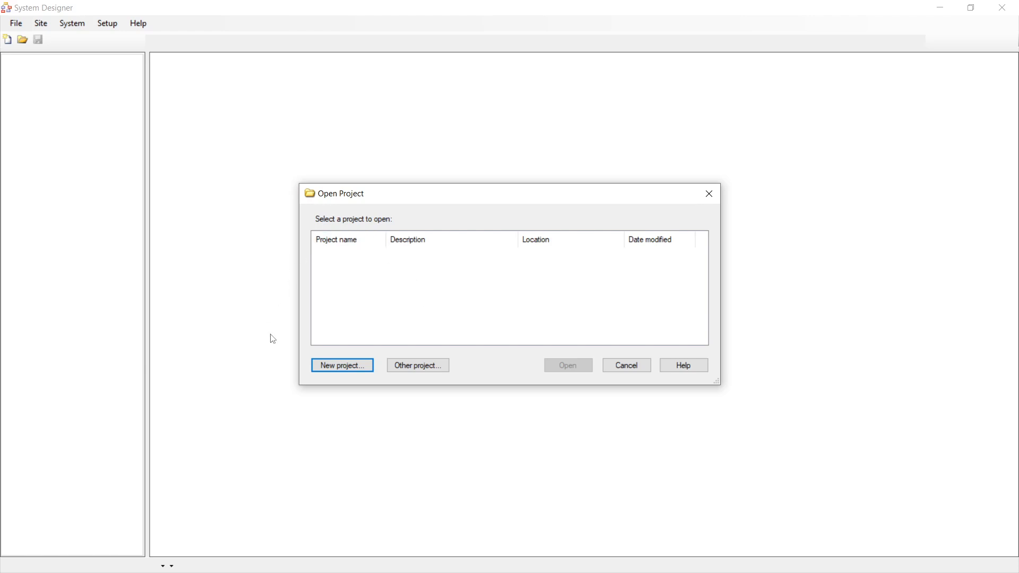
- Create a new project named 'Test' with description 'Test' and an MDLC password entered and confirmed
drag(410, 198, 395, 142)
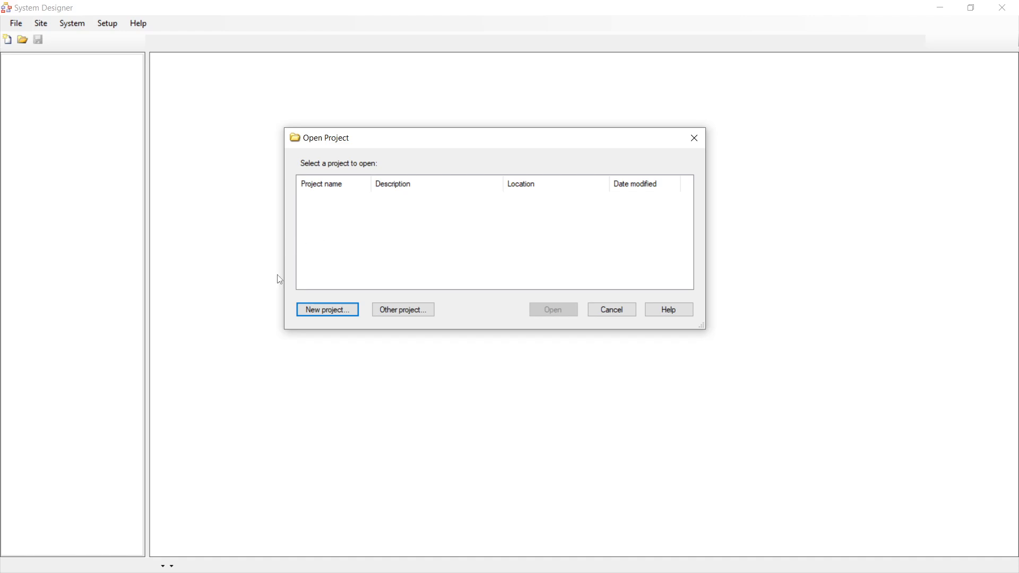
click(325, 314)
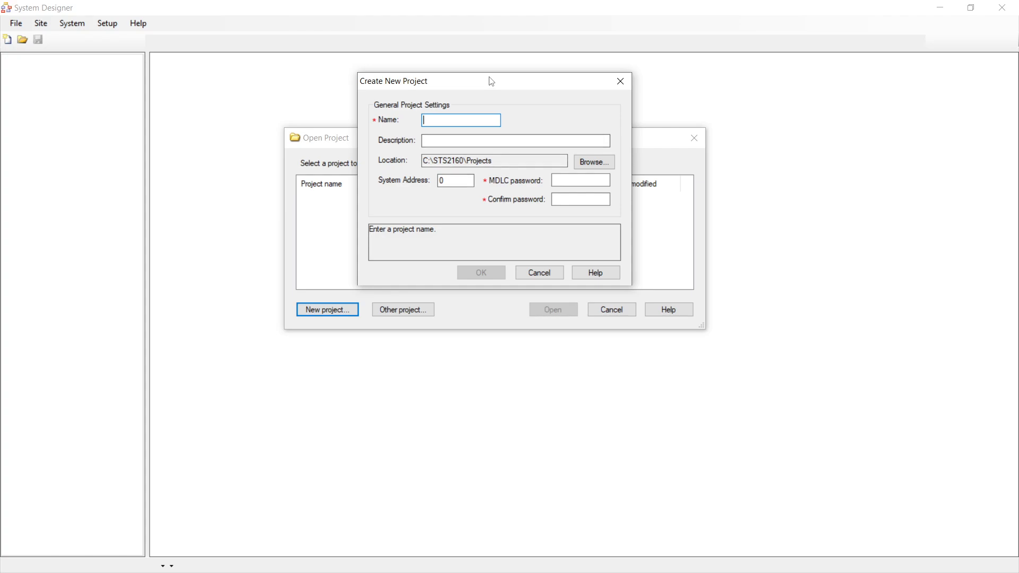
drag(488, 82, 460, 208)
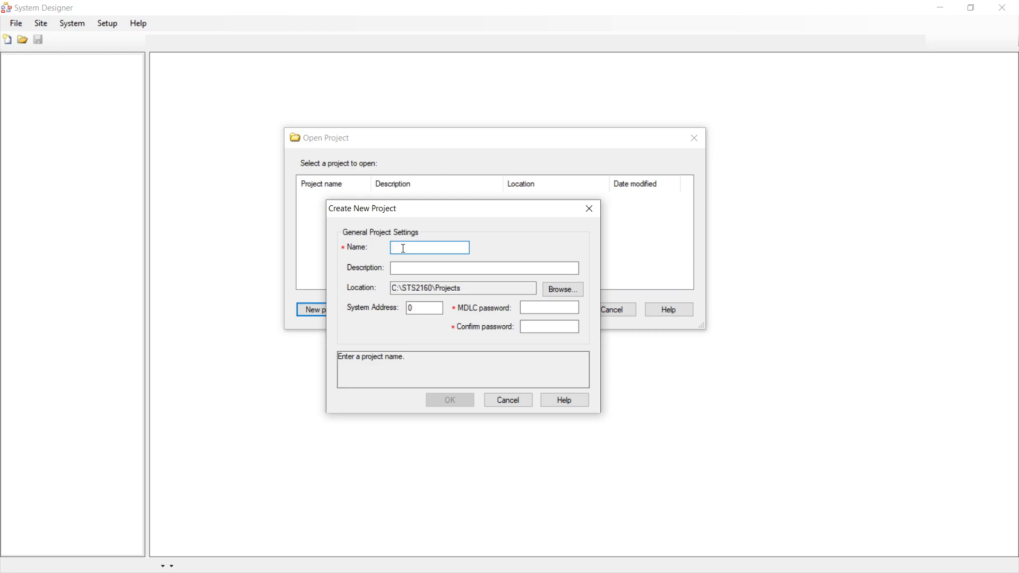
text(Test)
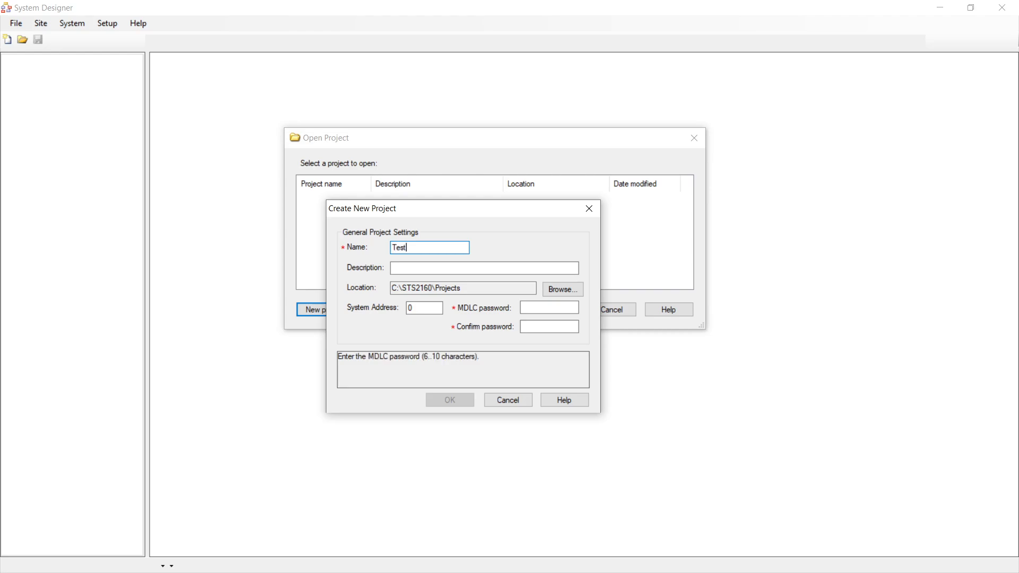
click(412, 268)
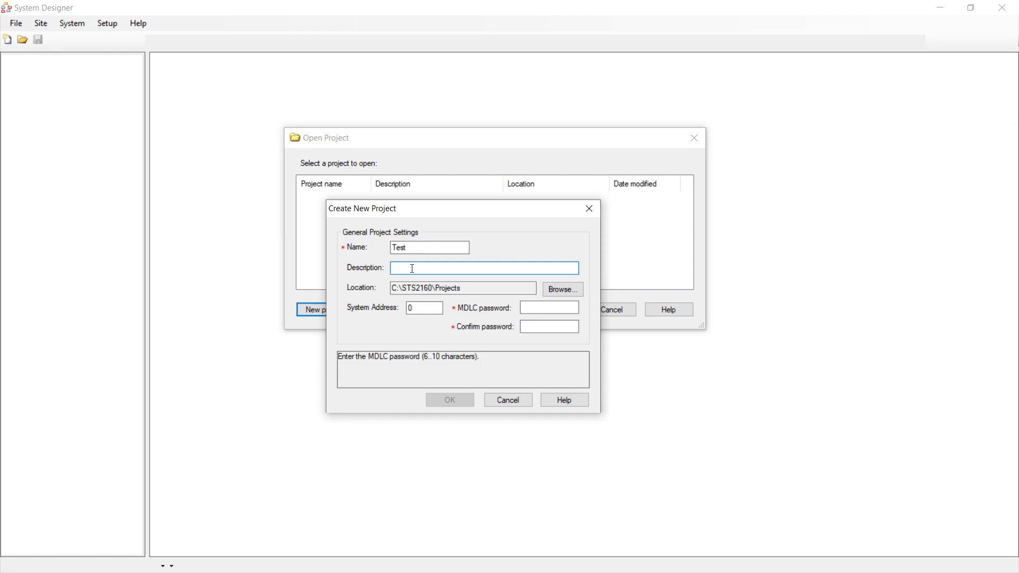
text(Test)
click(530, 307)
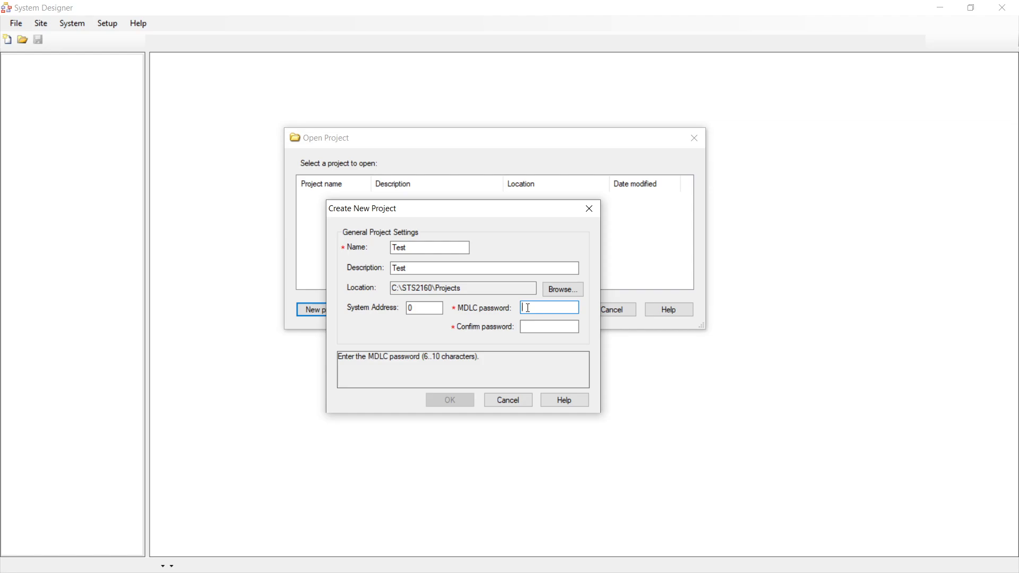
text(123456)
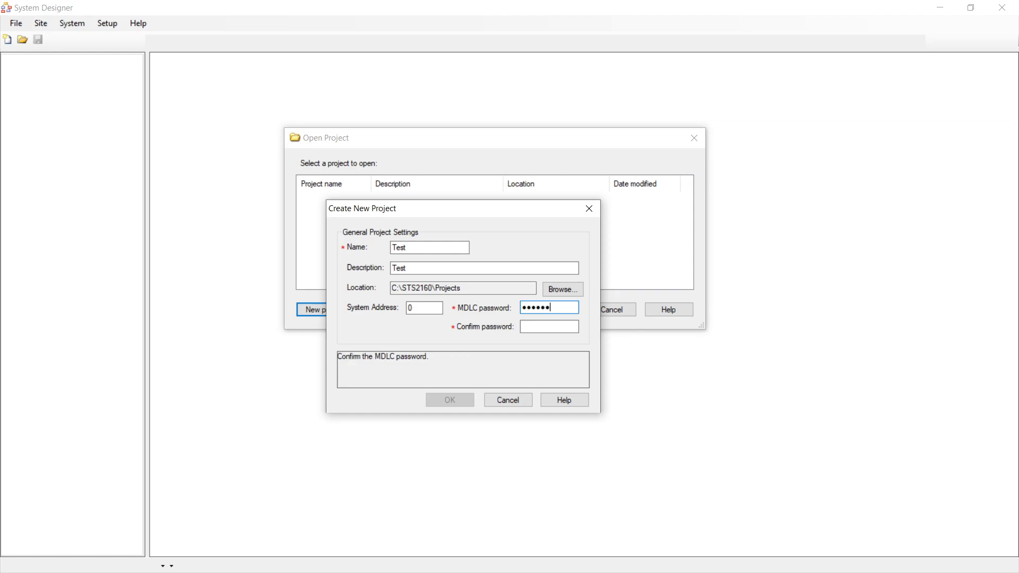
key(Tab)
text(123456)
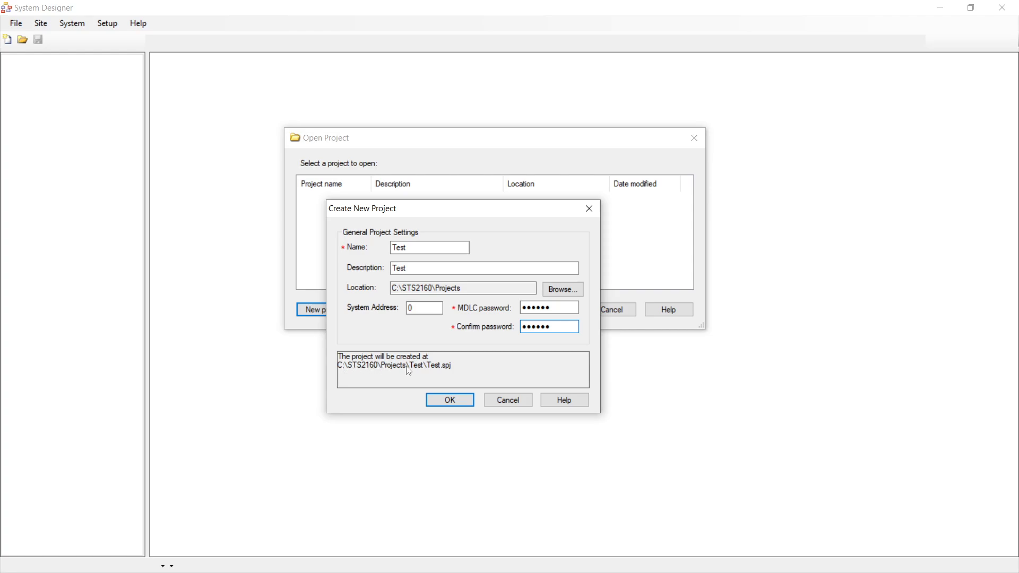
click(447, 402)
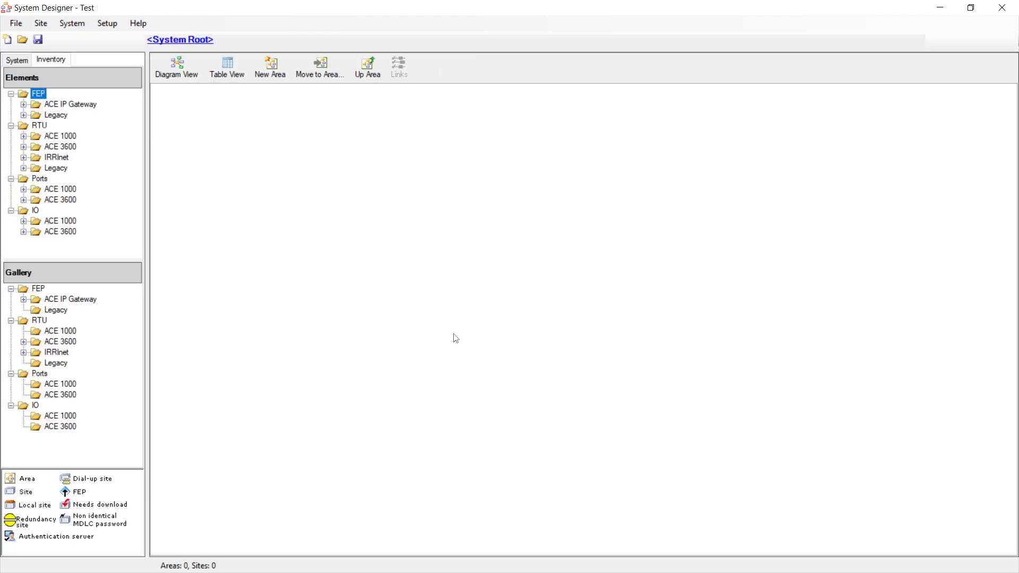
- Enable 'Do not save generic network' in the File > Project Settings dialog
click(18, 27)
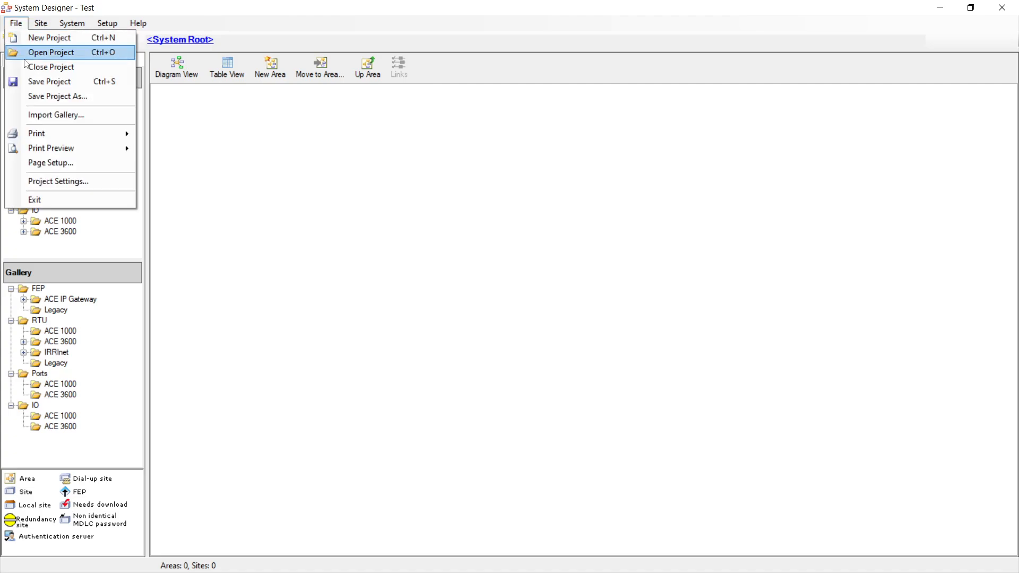
click(58, 181)
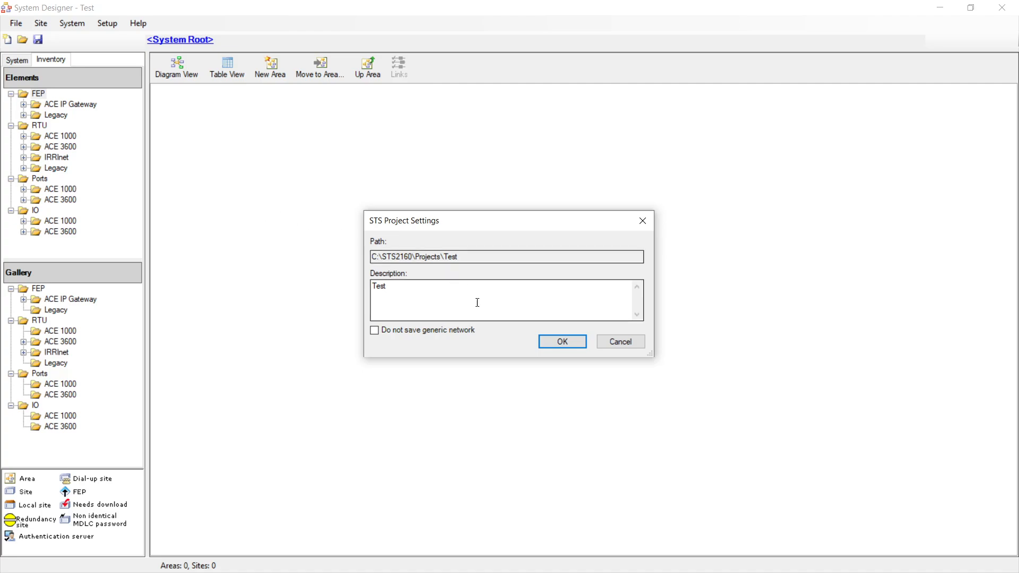
click(374, 332)
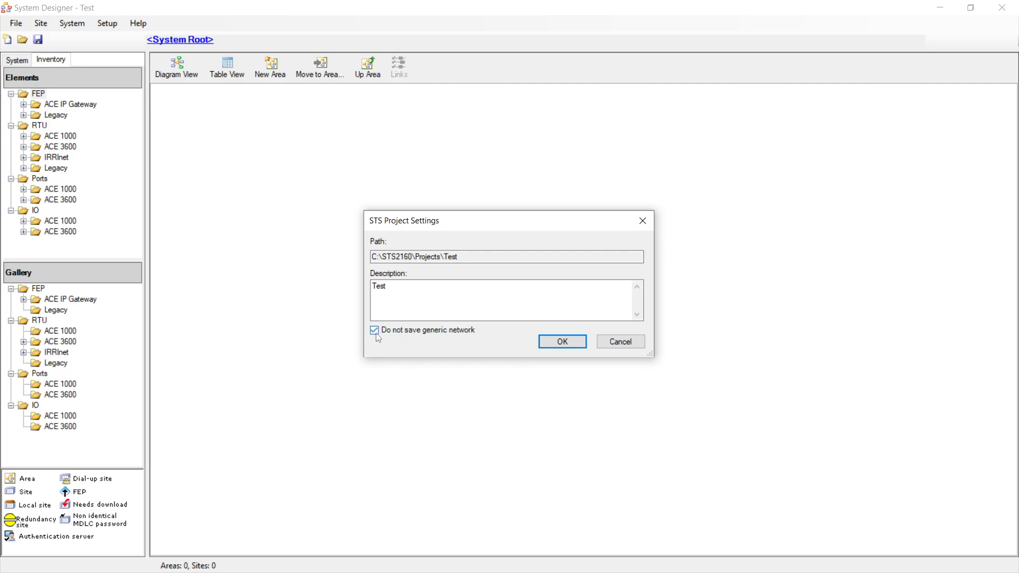
click(547, 345)
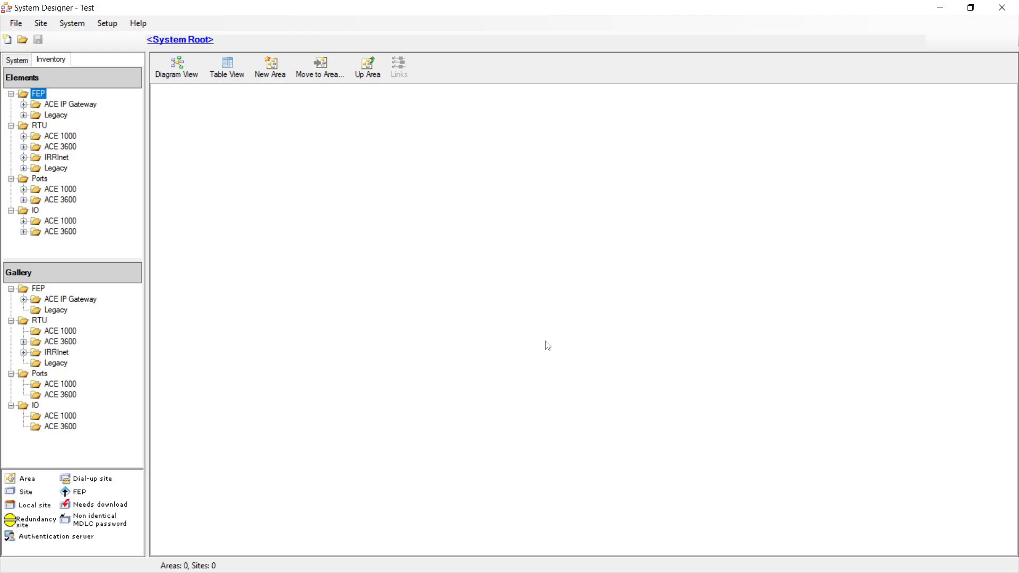
- Expand RTU > ACE 3600 > CPU 3640 in the Inventory and drag firmware 21.00 onto the diagram
click(19, 63)
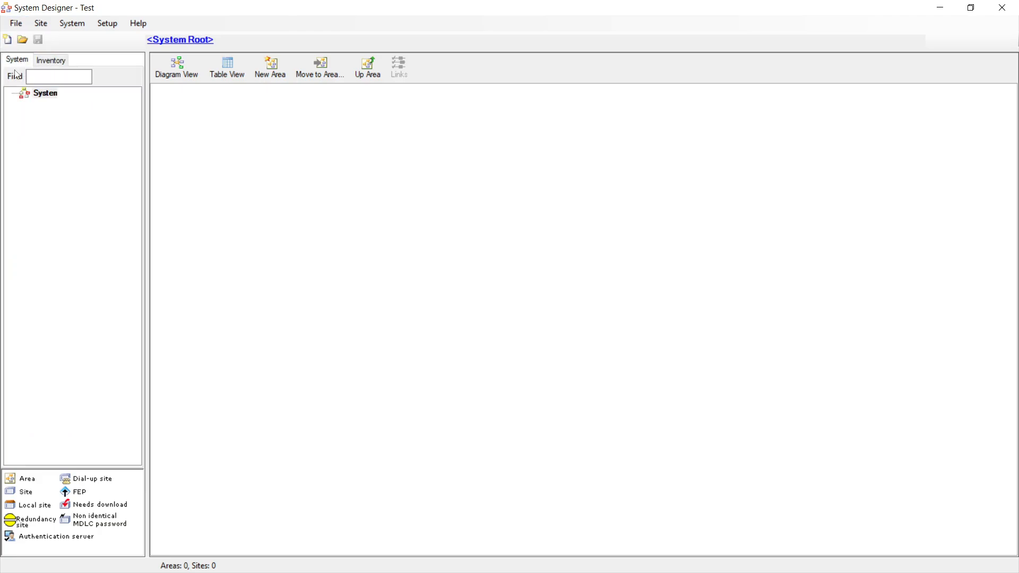
click(51, 62)
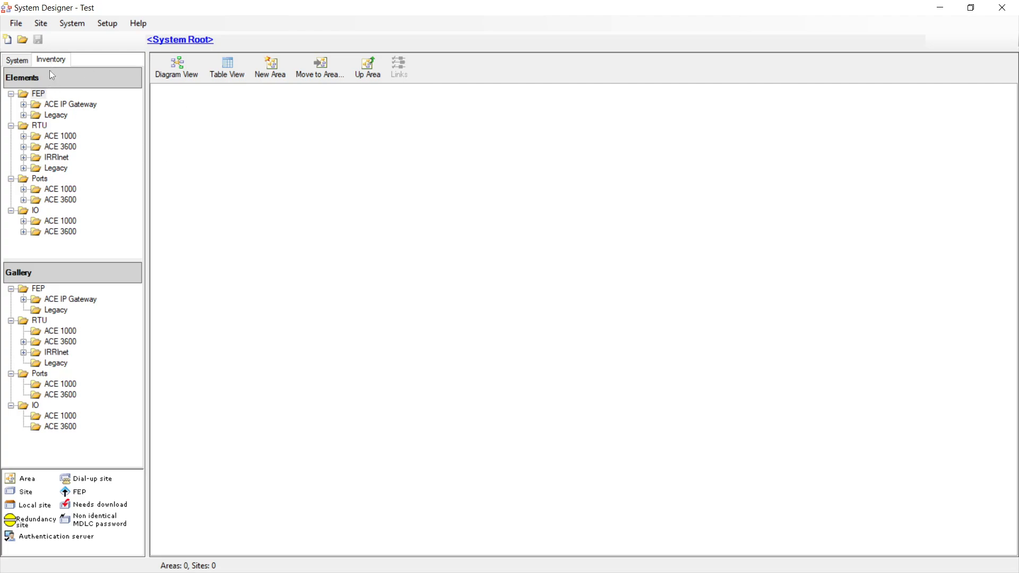
click(24, 147)
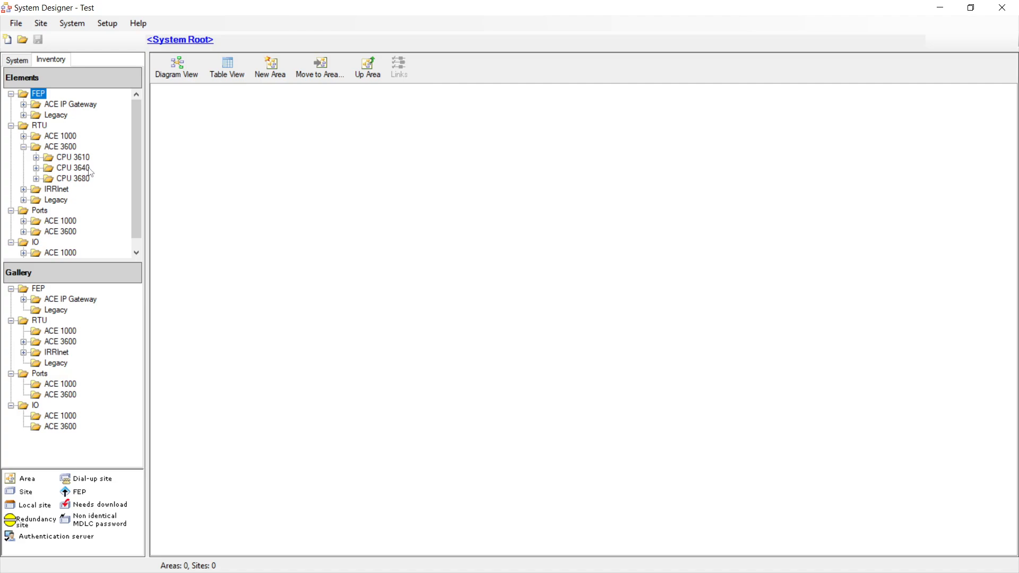
click(36, 169)
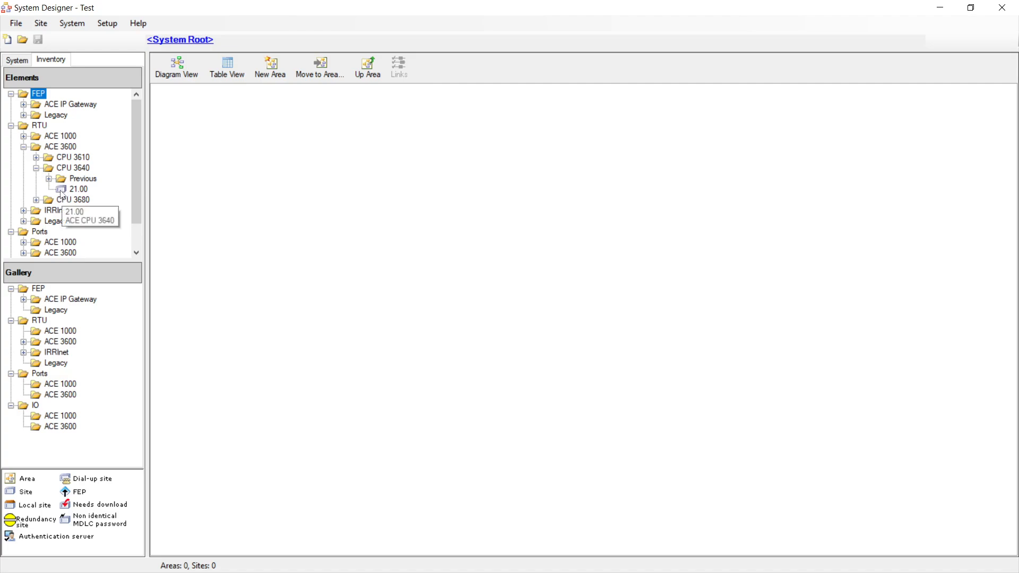
drag(61, 194, 464, 287)
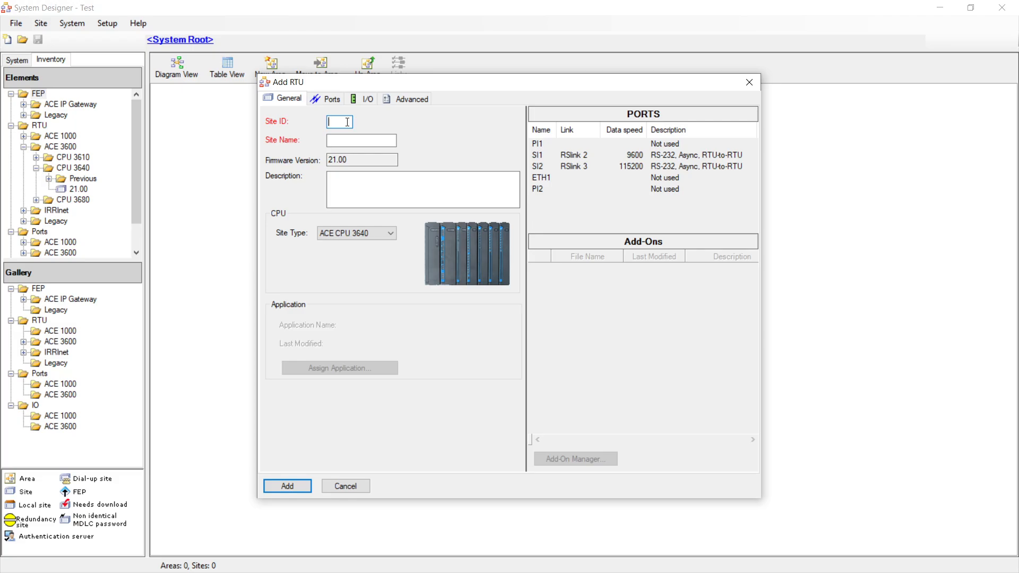
- Add the ACE 3640 RTU site as Site_1 with Site ID 1
text(1)
click(364, 141)
click(335, 179)
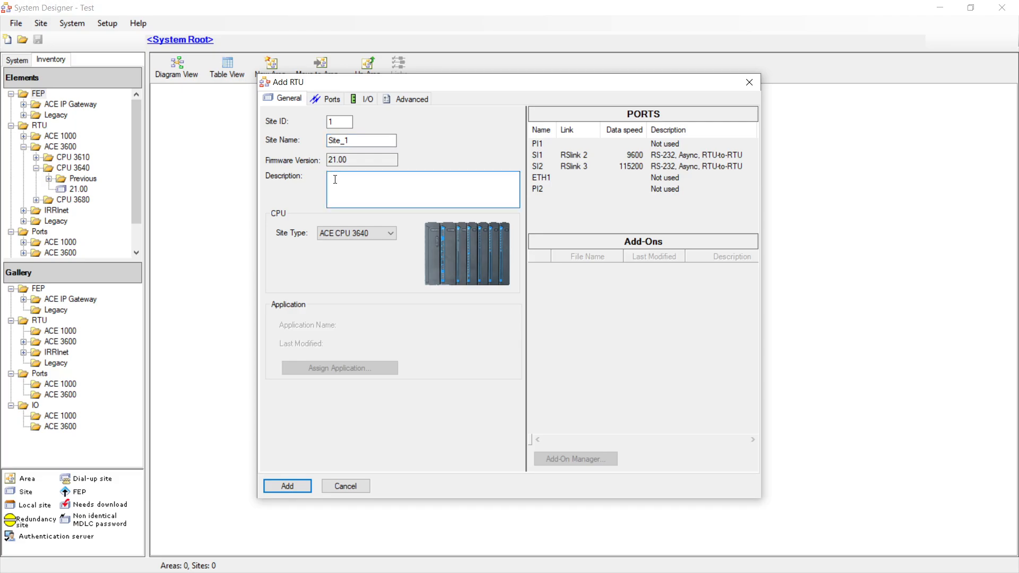
click(295, 487)
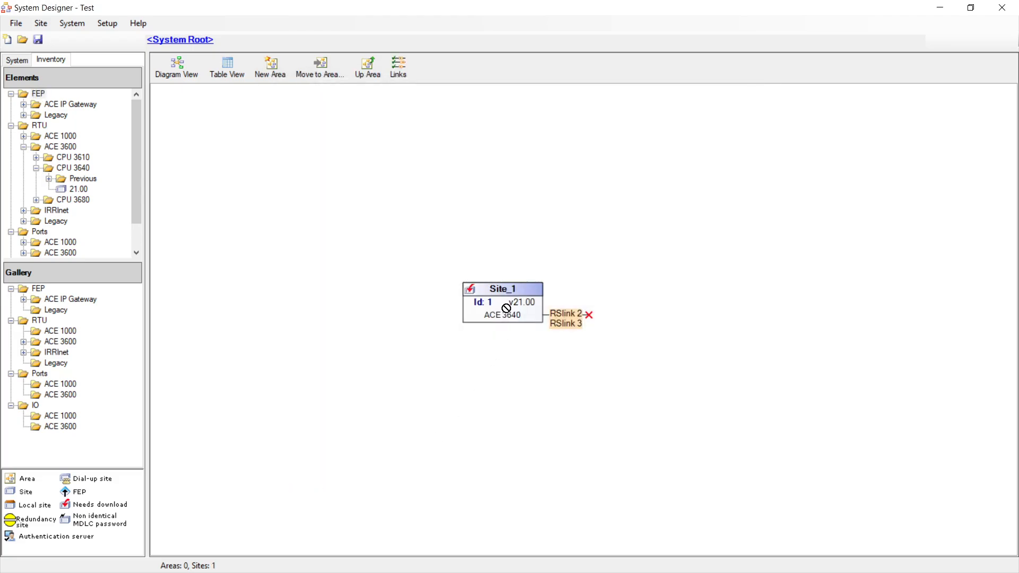
- Move the Site_1 block up and left, then open its View page from the context menu
drag(505, 303, 452, 230)
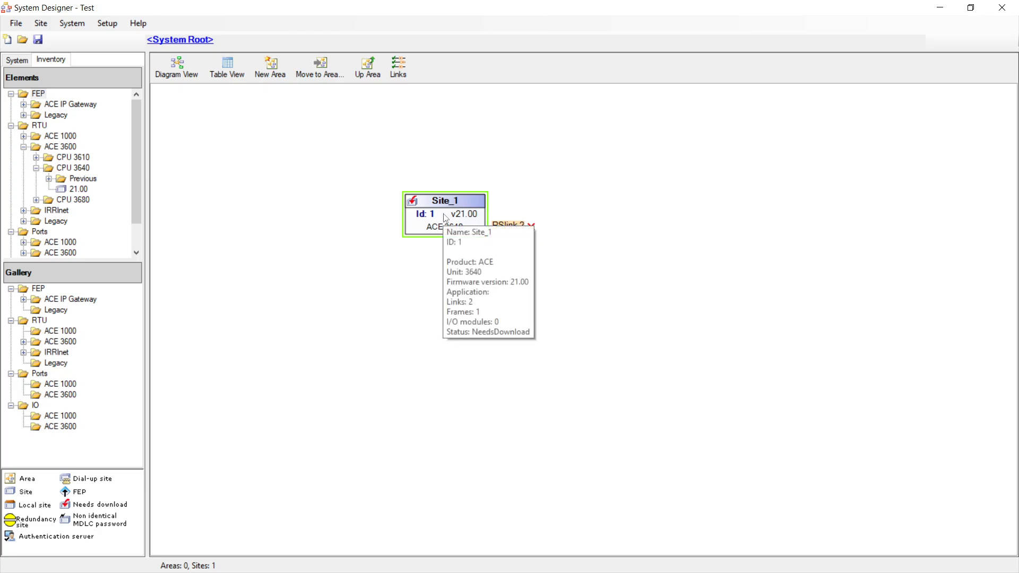
right_click(444, 218)
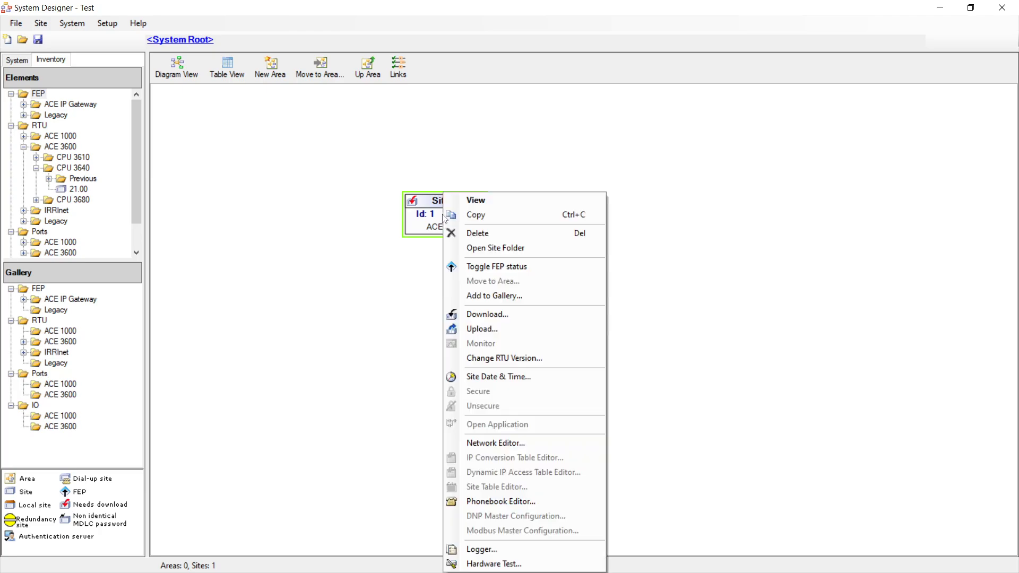
click(476, 204)
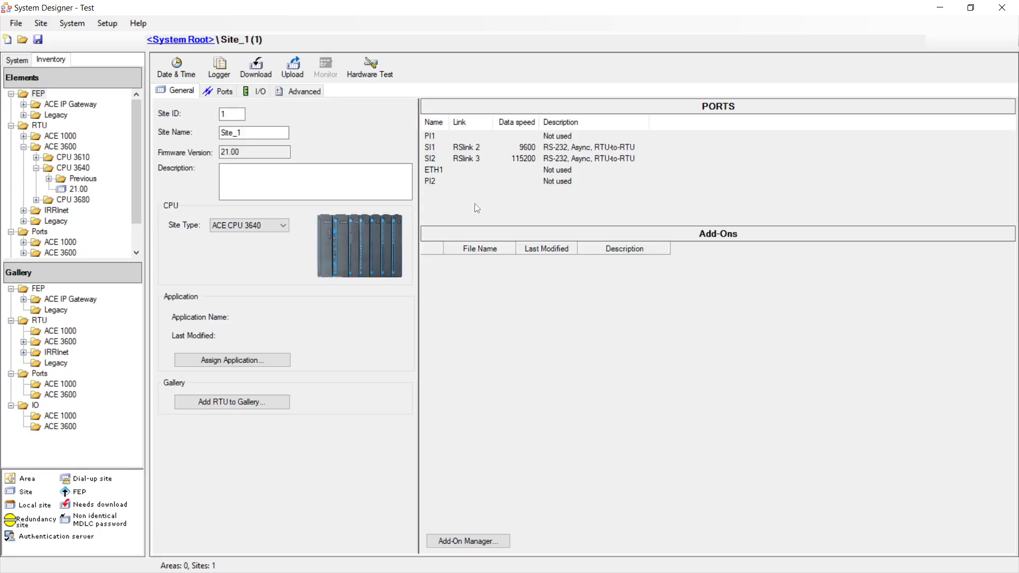
- On the Ports tab, leave the PI1 and PI2 media as Not used
click(222, 93)
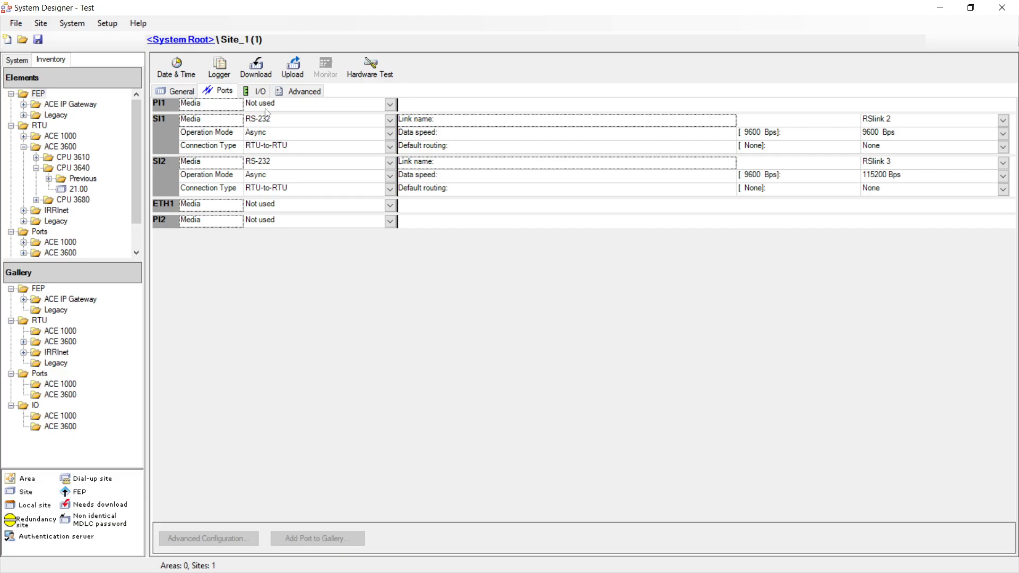
click(390, 105)
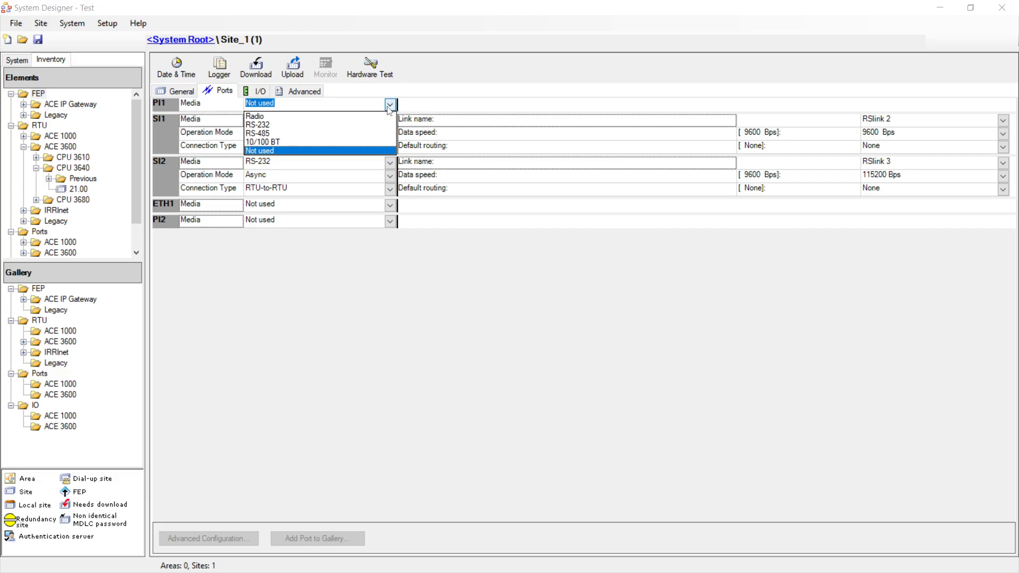
click(260, 151)
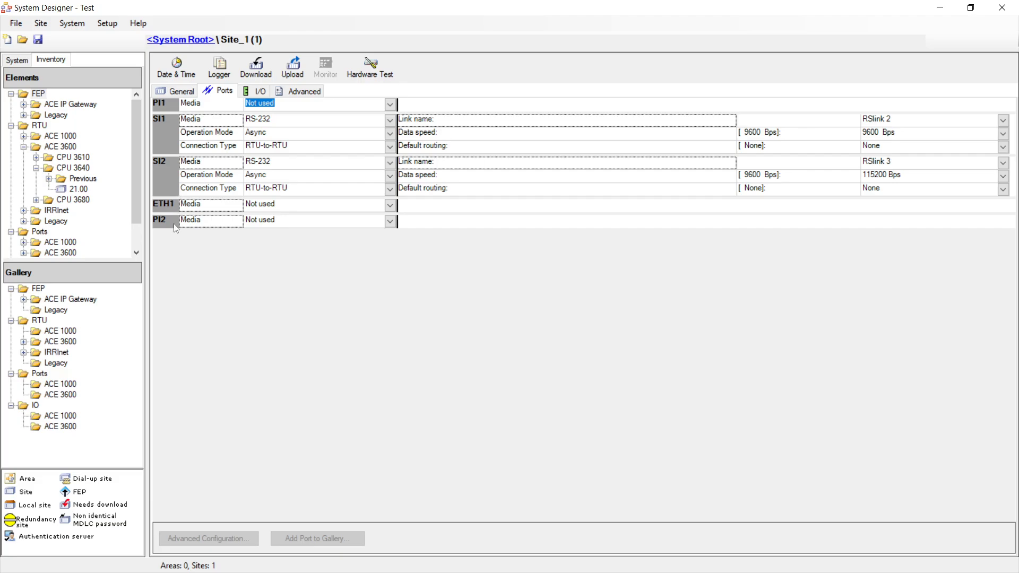
click(390, 222)
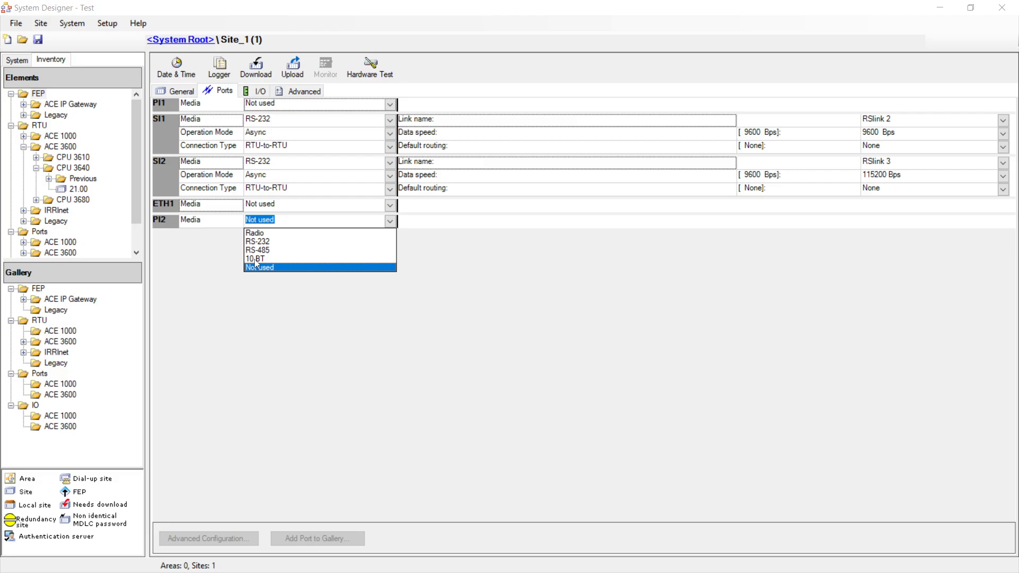
click(387, 225)
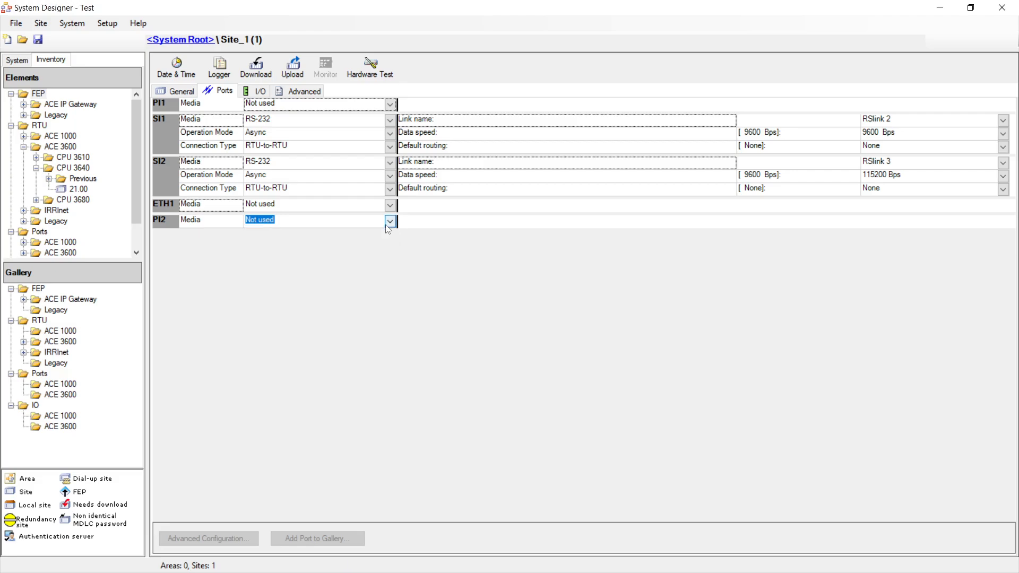
- Set port SI1 to RS-232 media with an RTU-to-RTU connection type
click(165, 133)
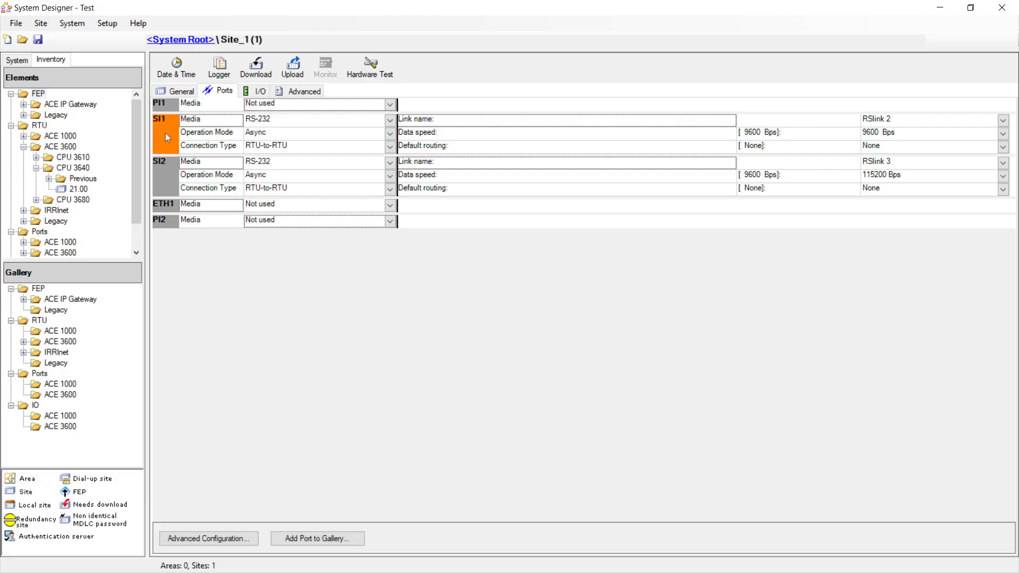
click(390, 120)
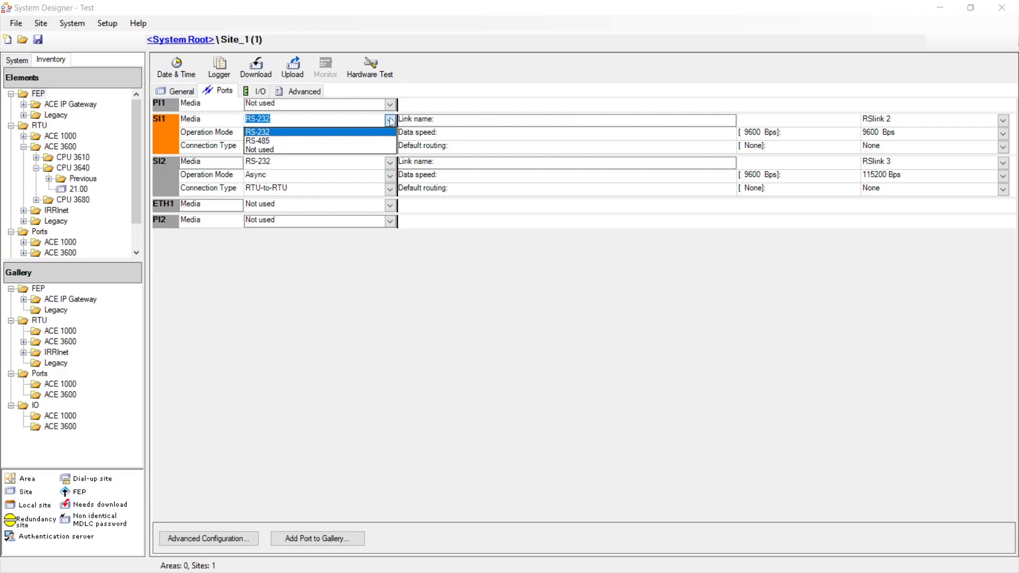
click(273, 133)
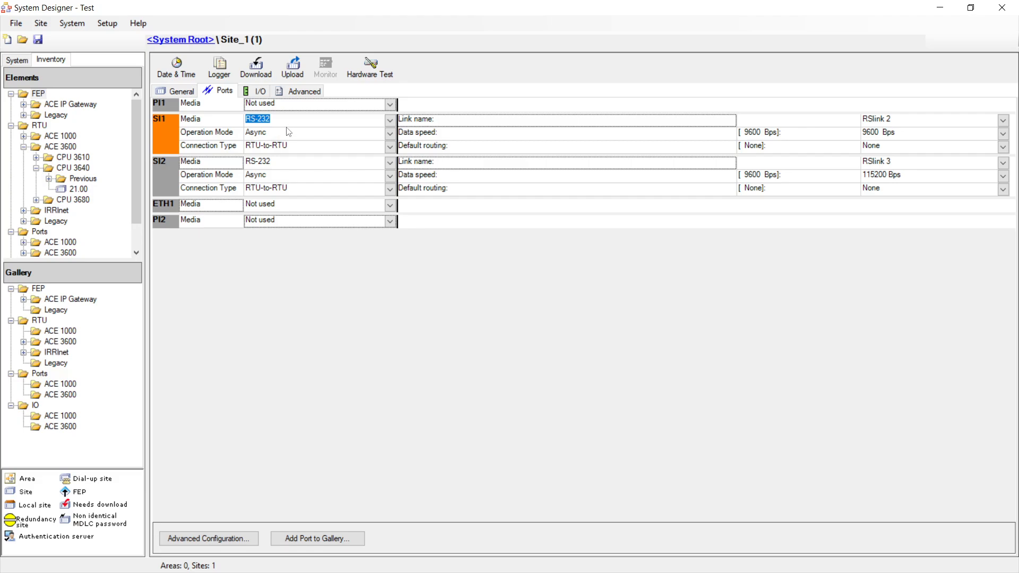
click(392, 148)
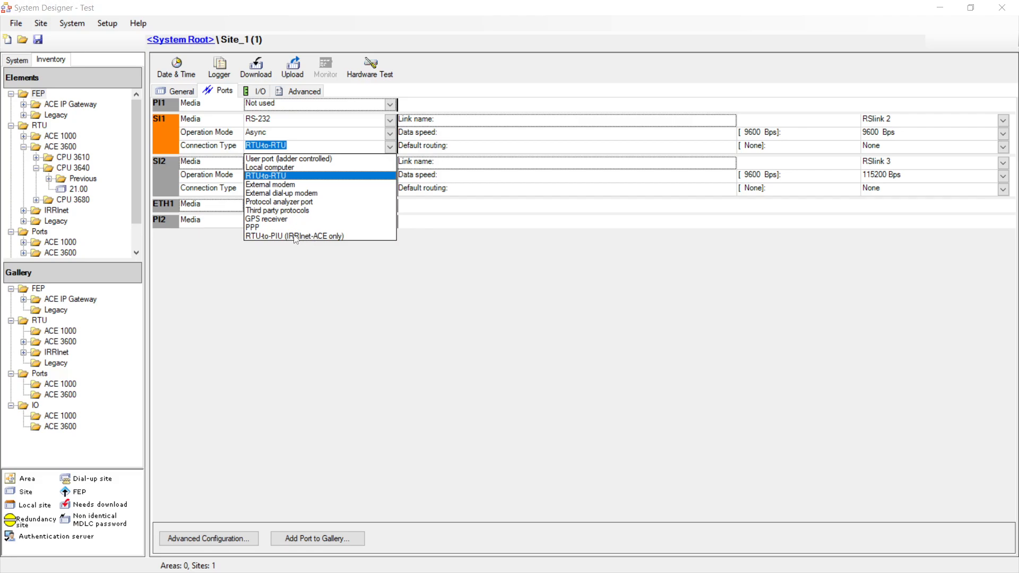
click(330, 178)
click(163, 178)
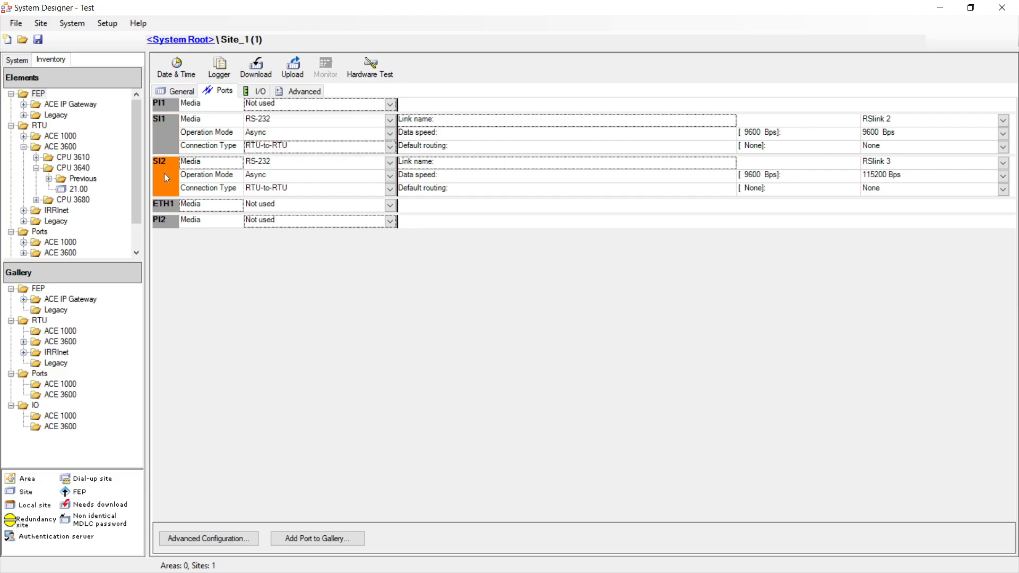
- Set port SI2 to RS-232 media and RTU-to-RTU connection, then reselect SI1
click(390, 162)
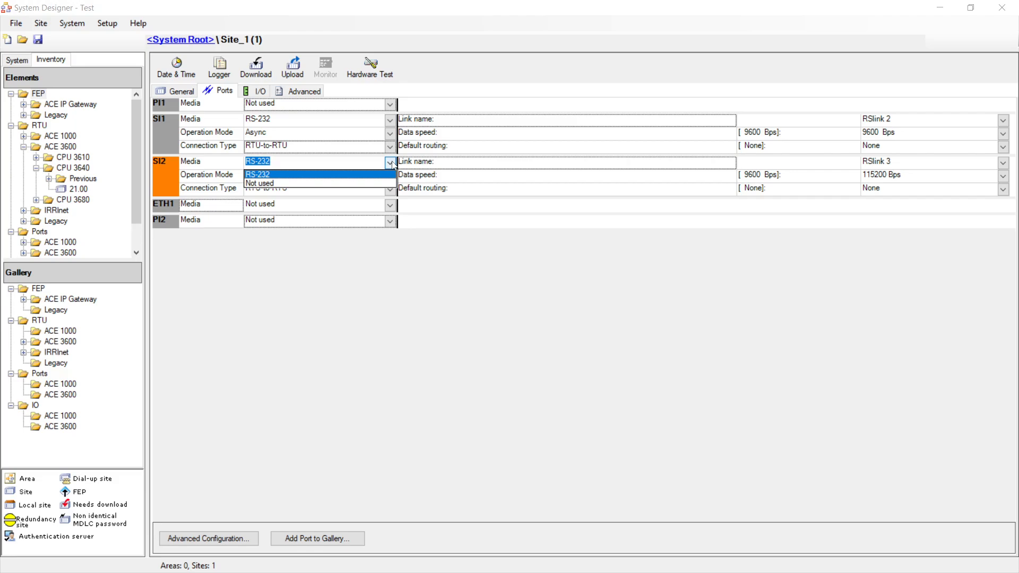
click(265, 175)
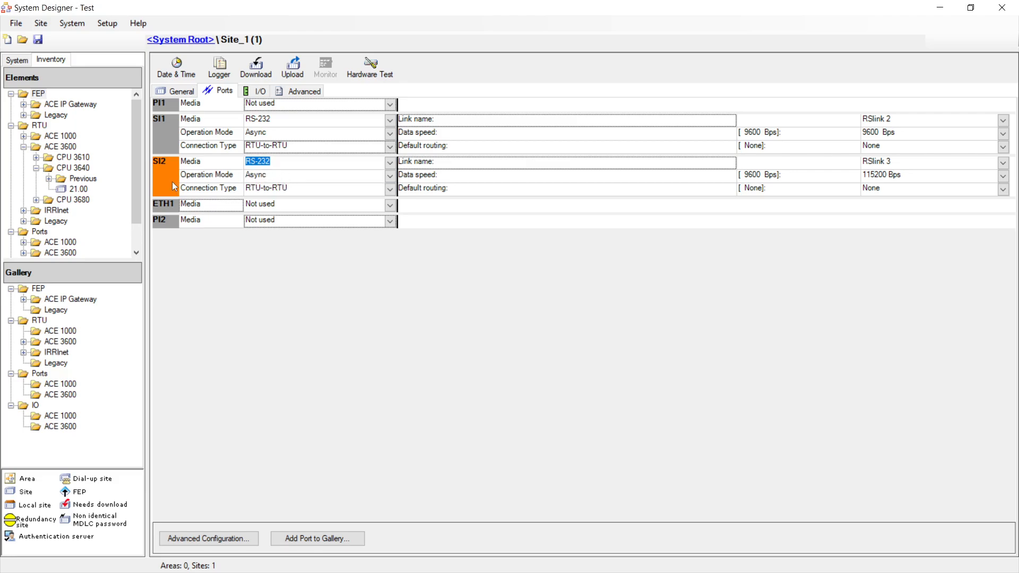
click(388, 190)
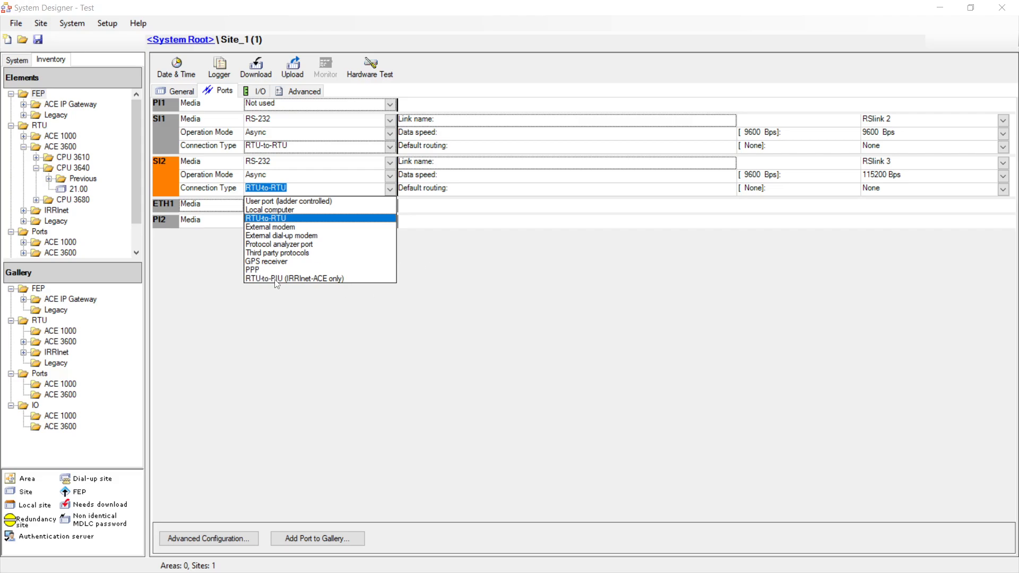
click(274, 218)
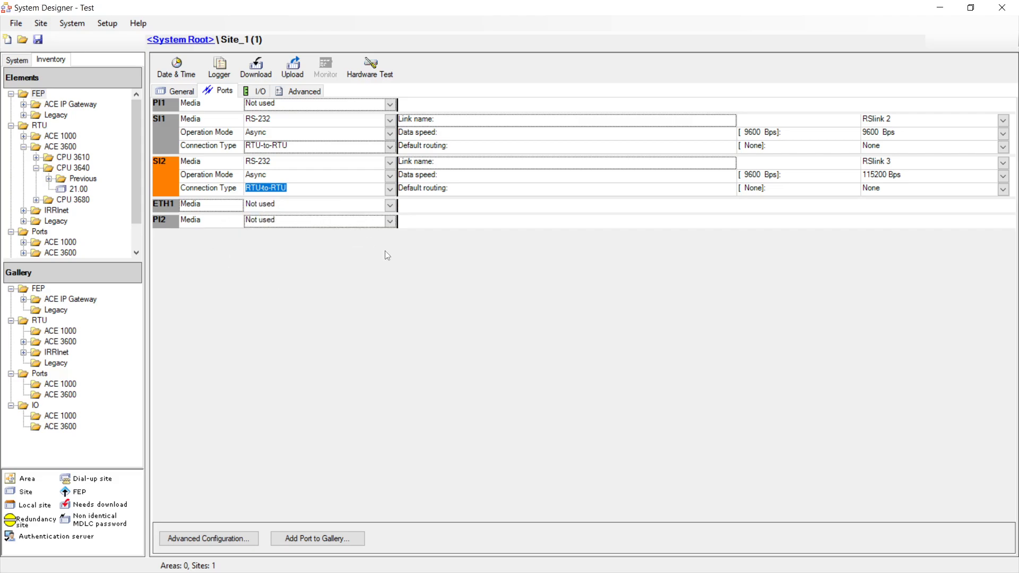
click(164, 134)
click(166, 104)
click(163, 134)
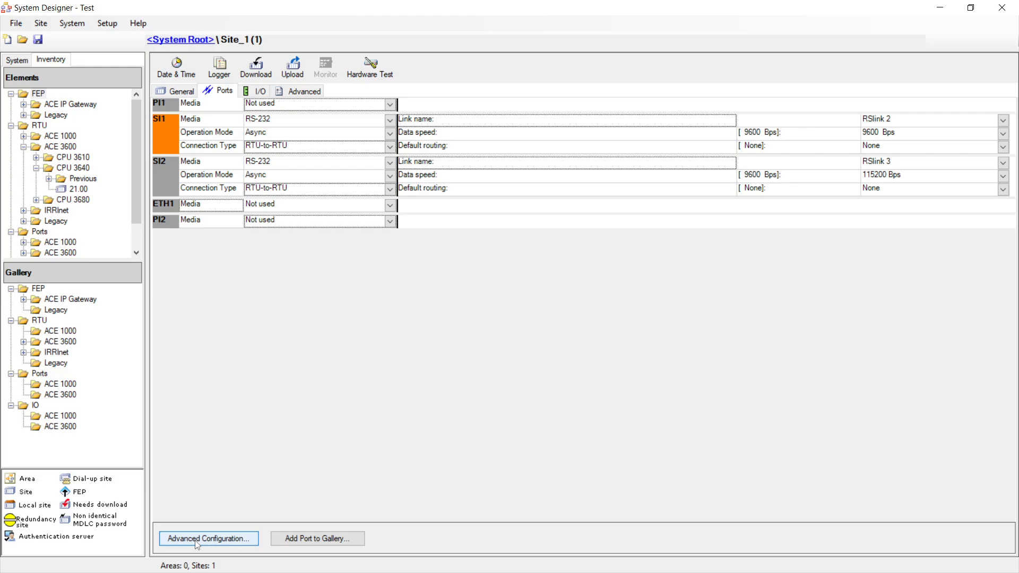
click(197, 540)
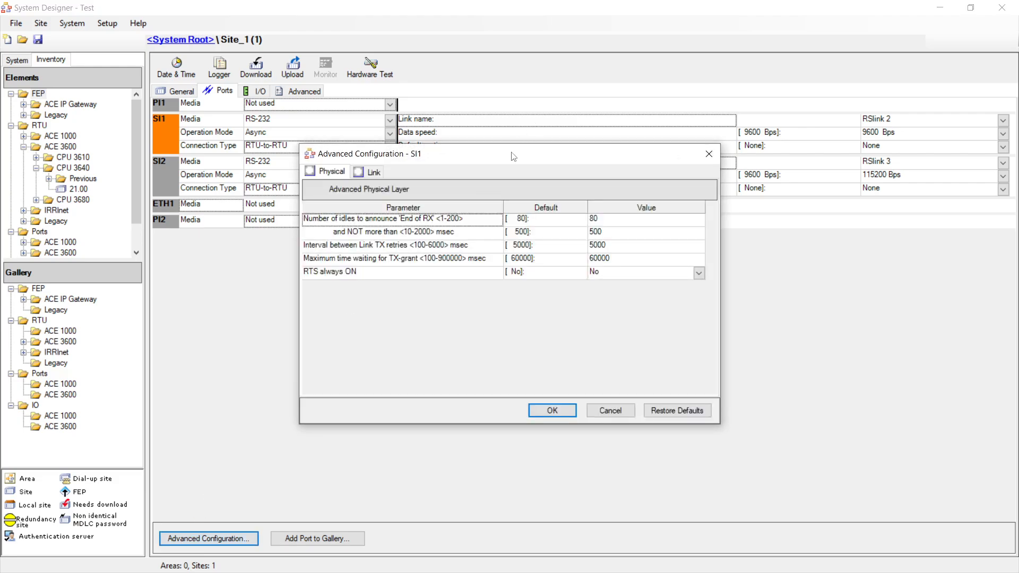
drag(513, 157, 442, 129)
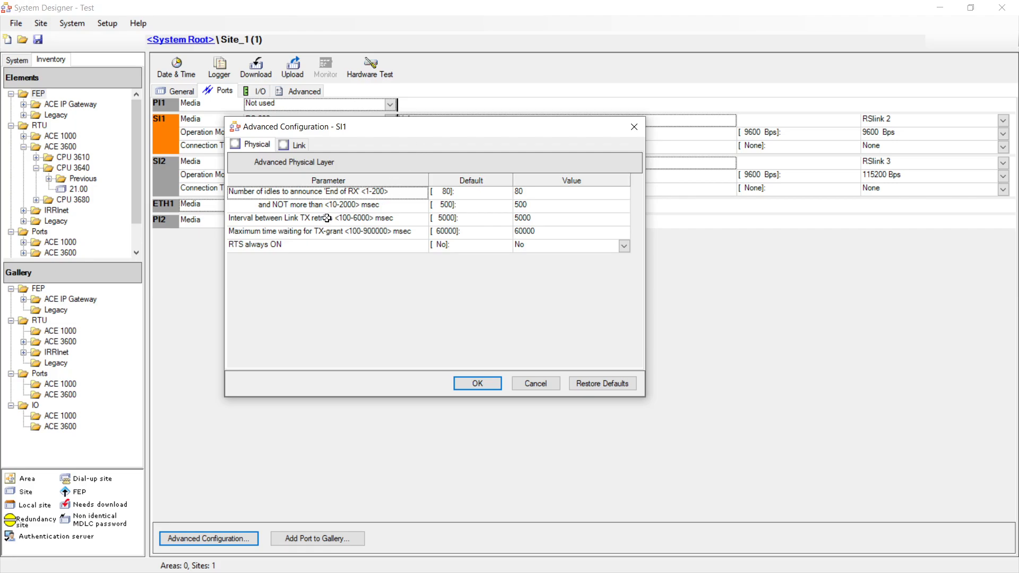
click(295, 145)
click(256, 146)
click(491, 385)
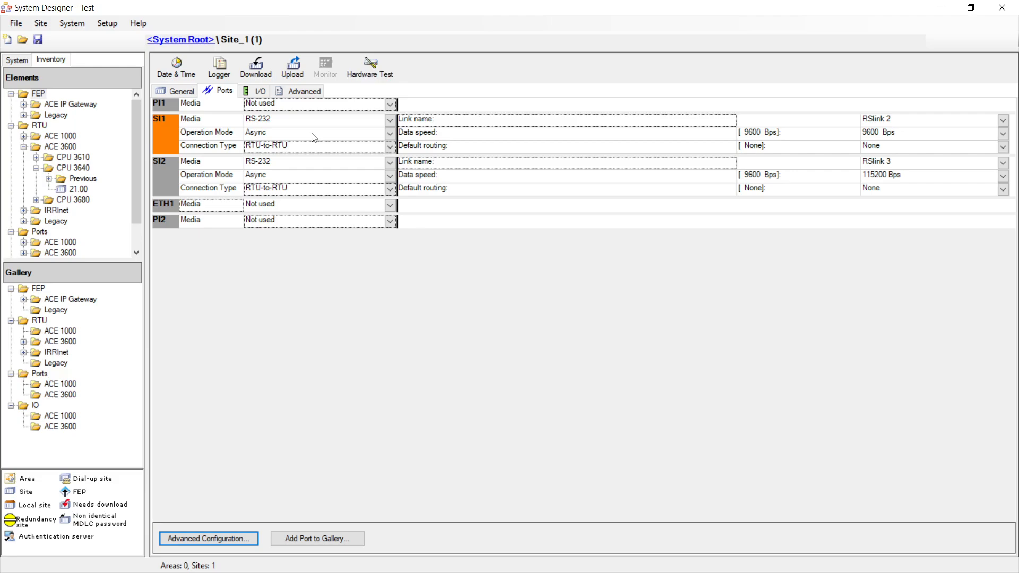
click(161, 173)
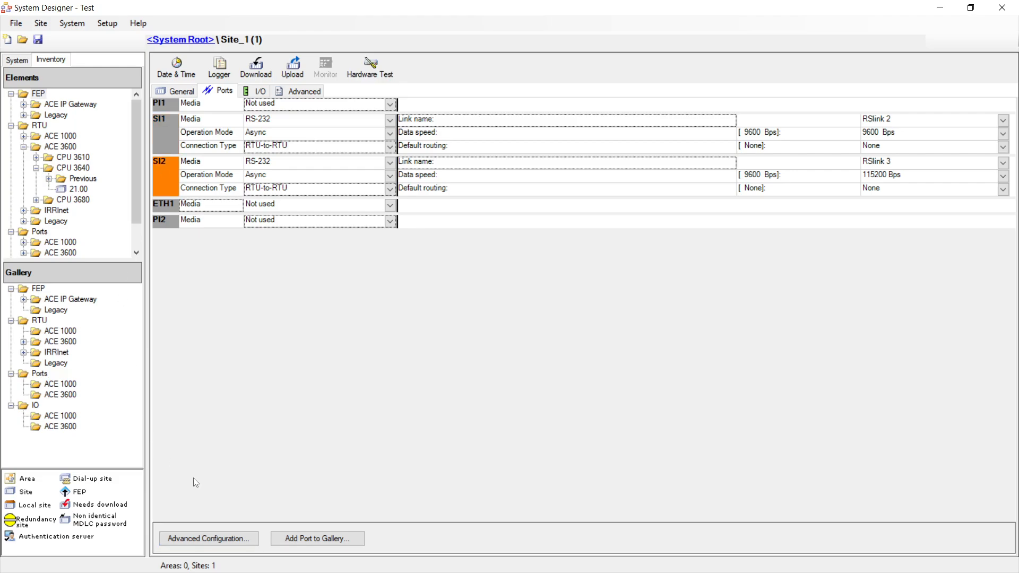
click(208, 538)
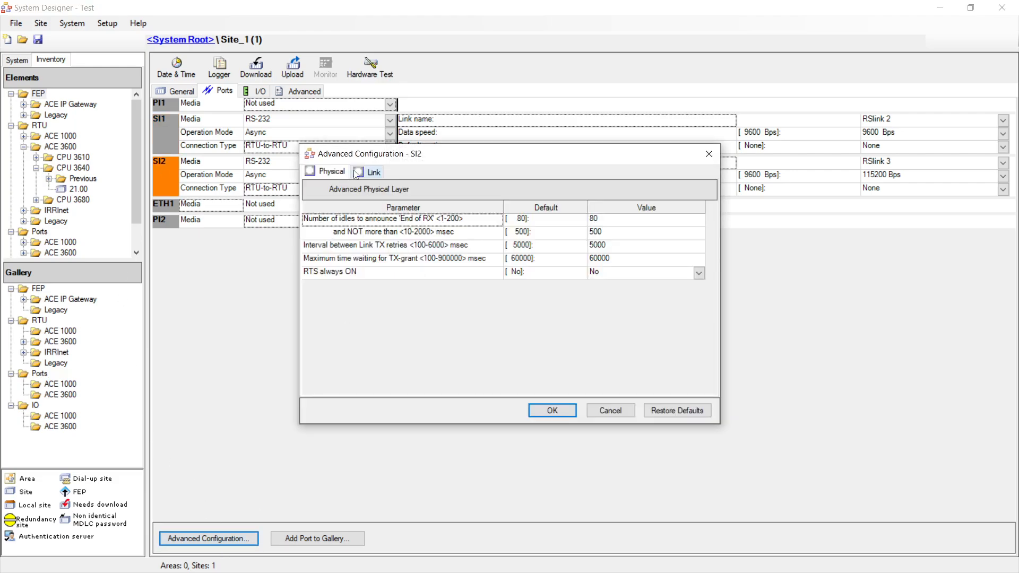
click(536, 413)
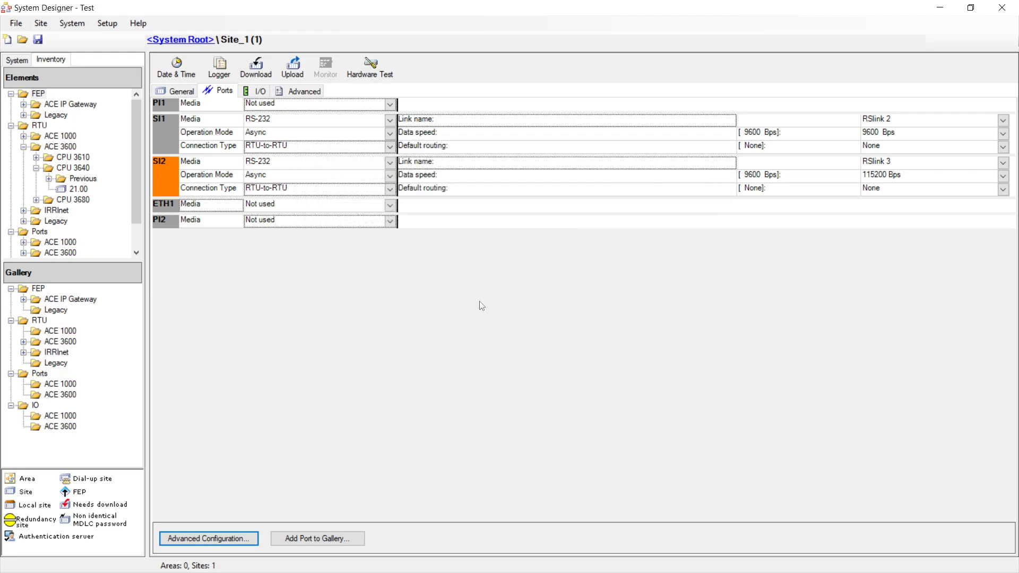
- Look through Site_1's I/O and Advanced tabs, ending on the General summary
click(259, 92)
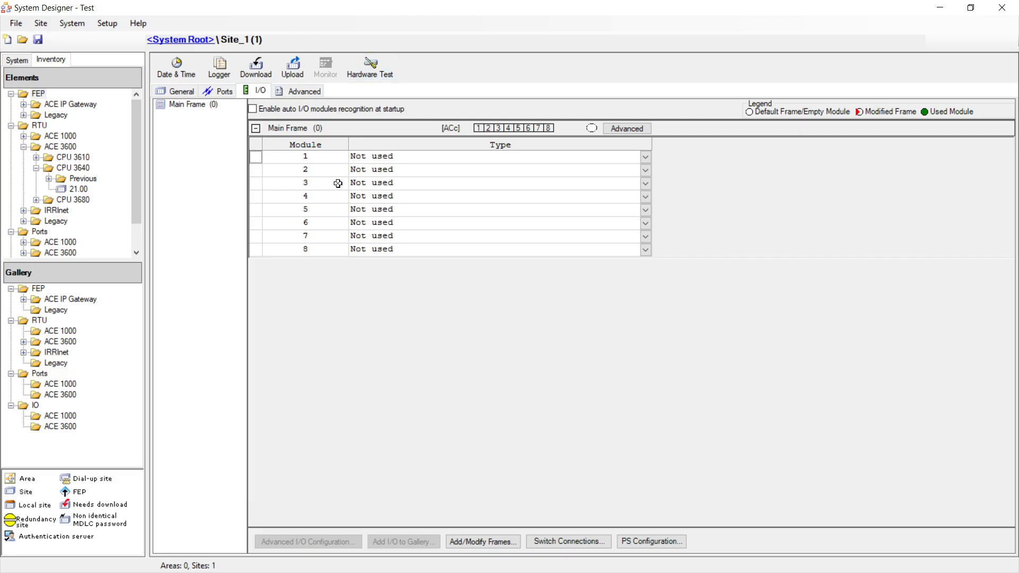
click(297, 92)
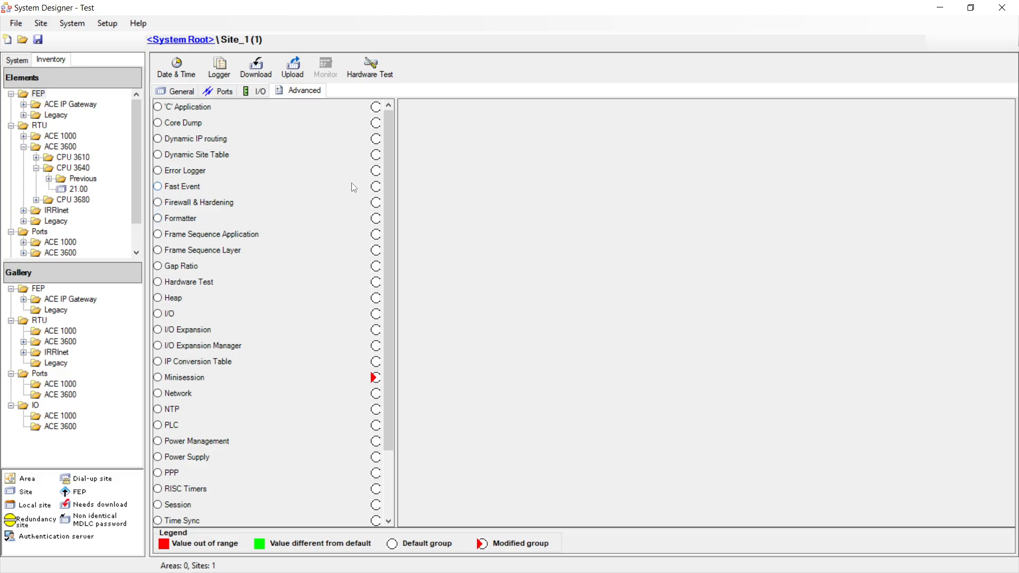
click(185, 92)
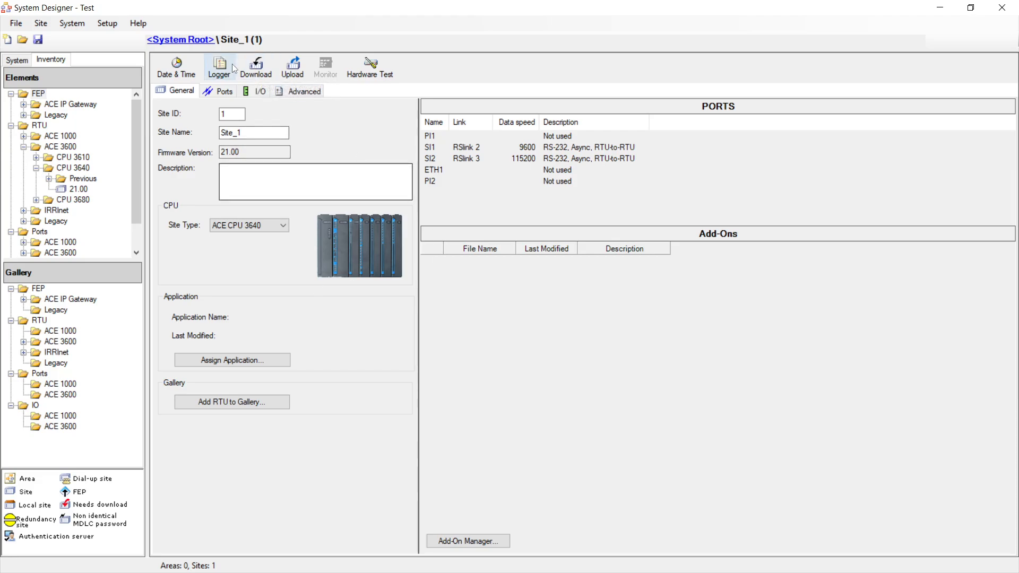
- Start the Site_1 download, saving the project with Yes when prompted
click(256, 69)
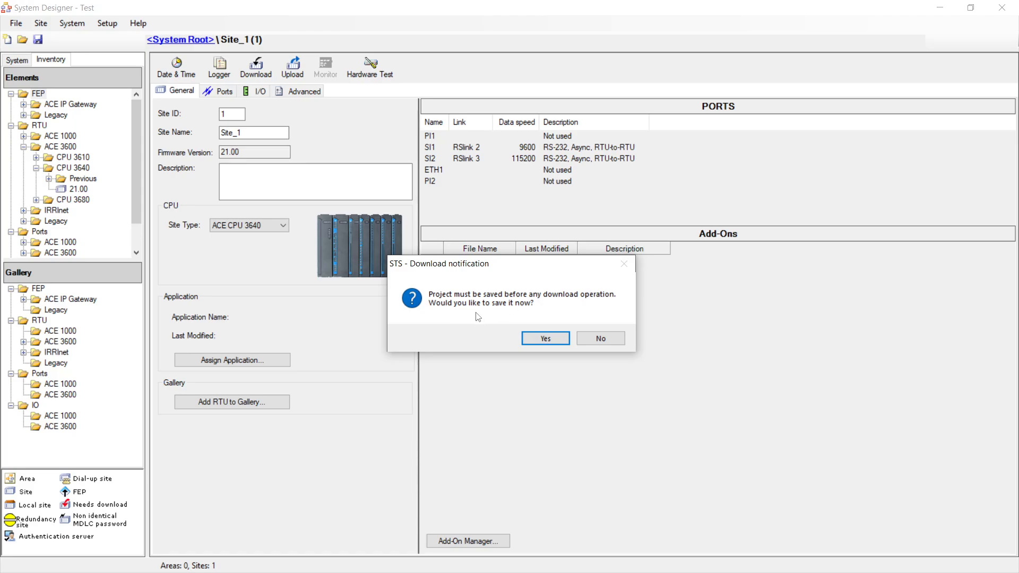
click(550, 335)
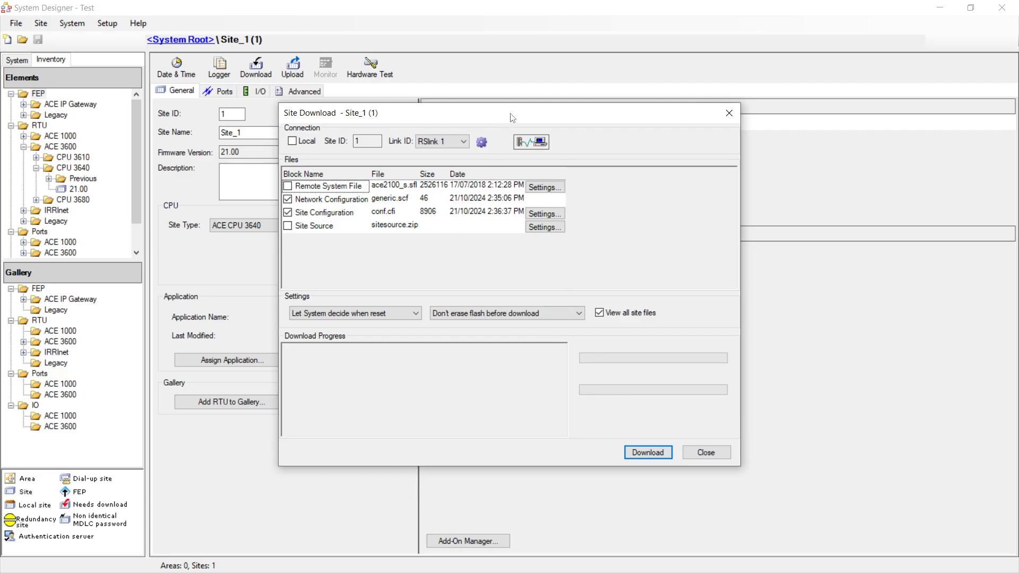
drag(512, 118, 440, 80)
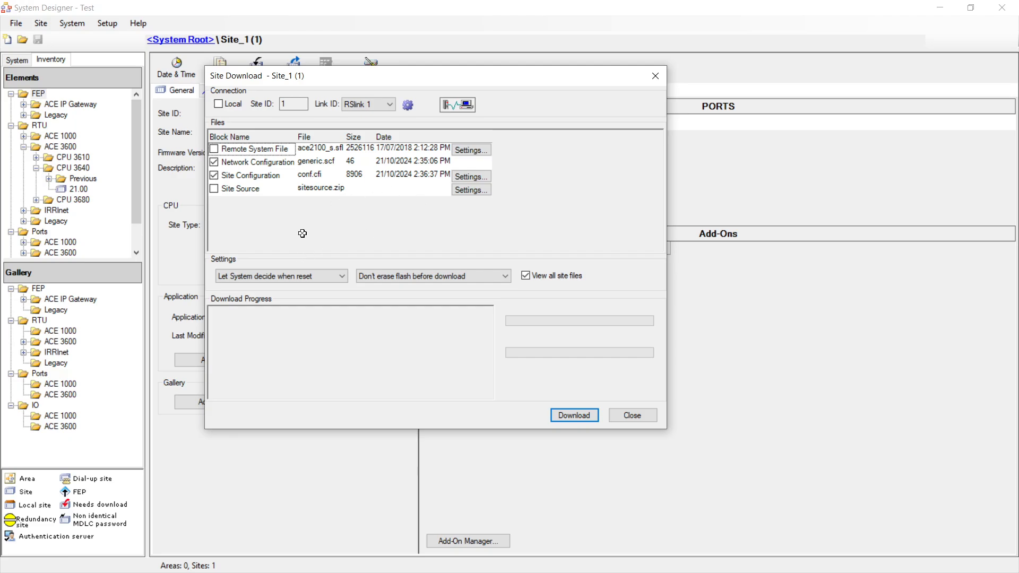
- Target the local RTU and untick Network Configuration, leaving only Site Configuration (conf.cfi)
click(218, 104)
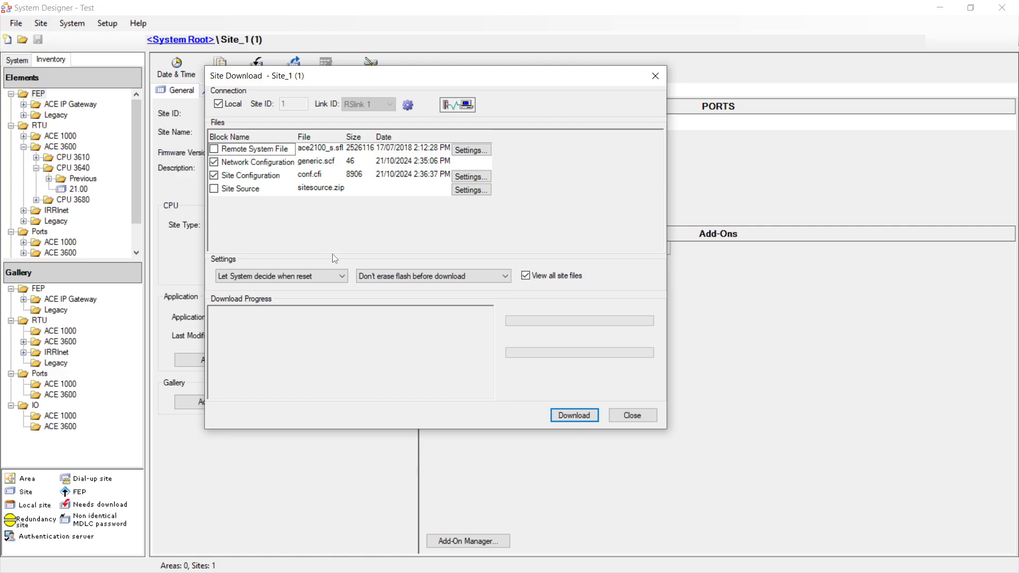
click(214, 162)
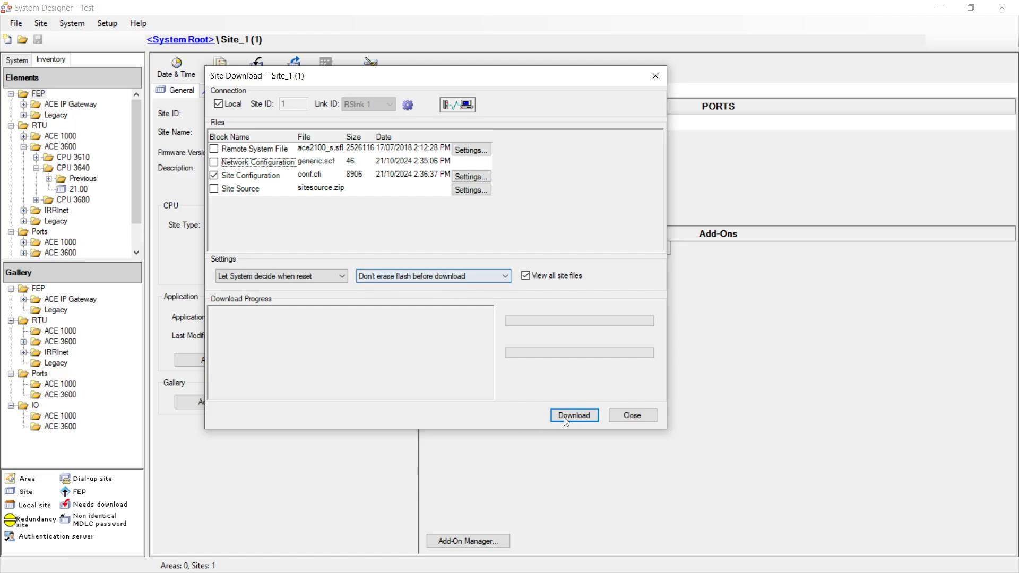
- Download Site_1's conf.cfi to the local RTU, then return to the System Root diagram
click(588, 417)
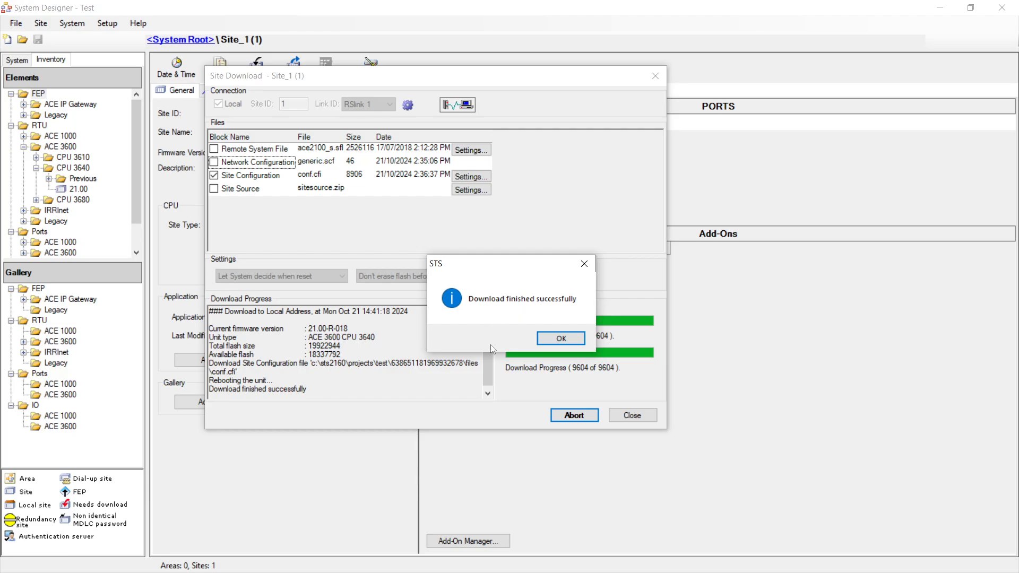
click(560, 339)
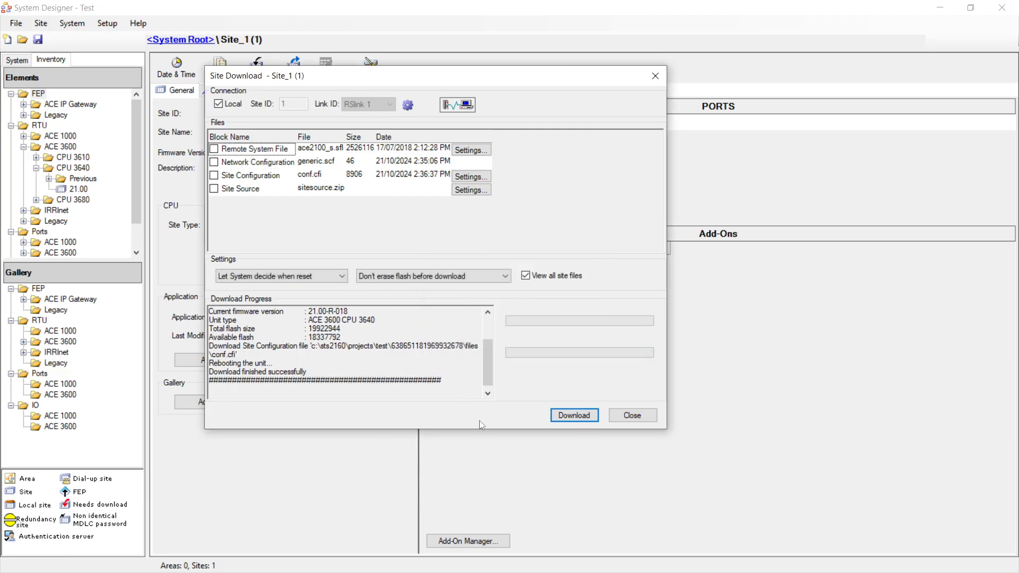
click(634, 415)
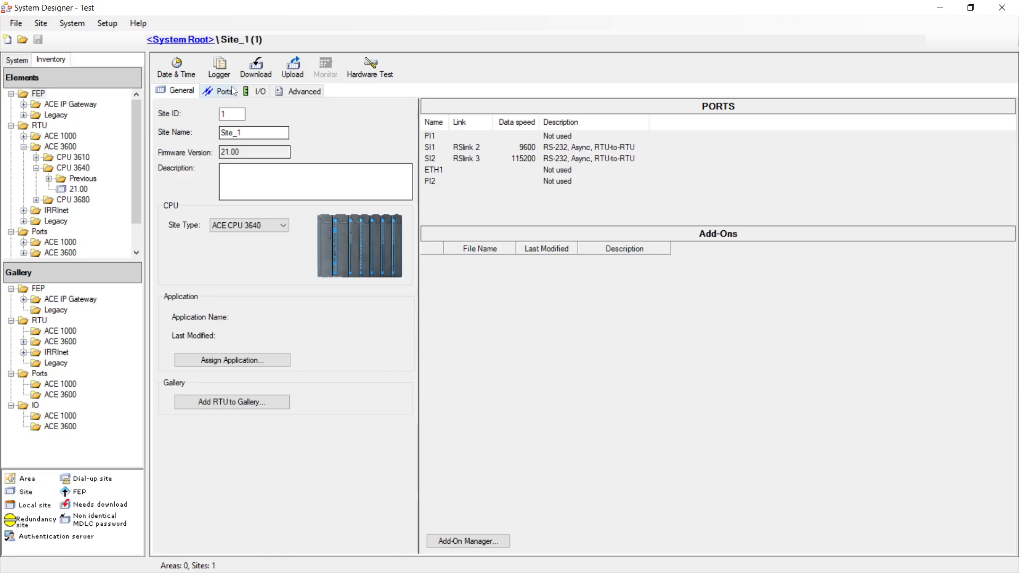
click(189, 43)
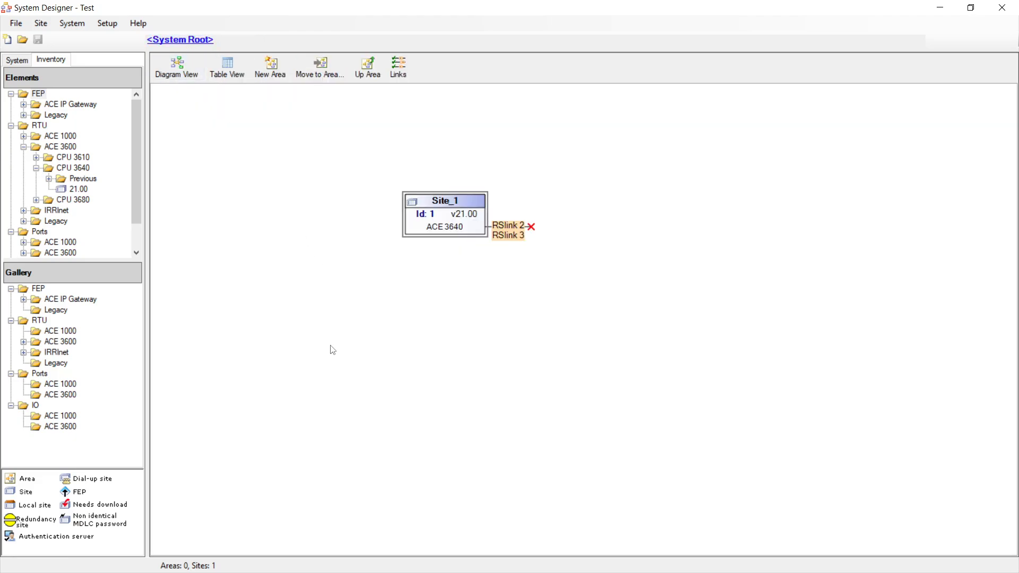